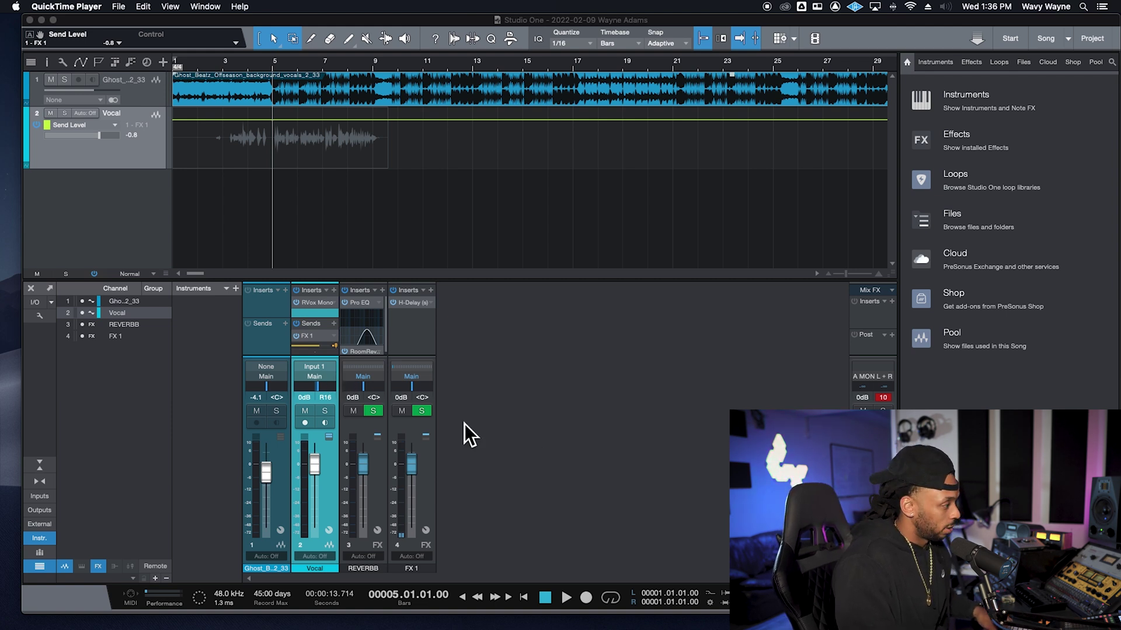
# Step: Start song playback and switch the Vocal automation lane to show Volume - Vocal
pyautogui.click(338, 26)
pyautogui.press('space')
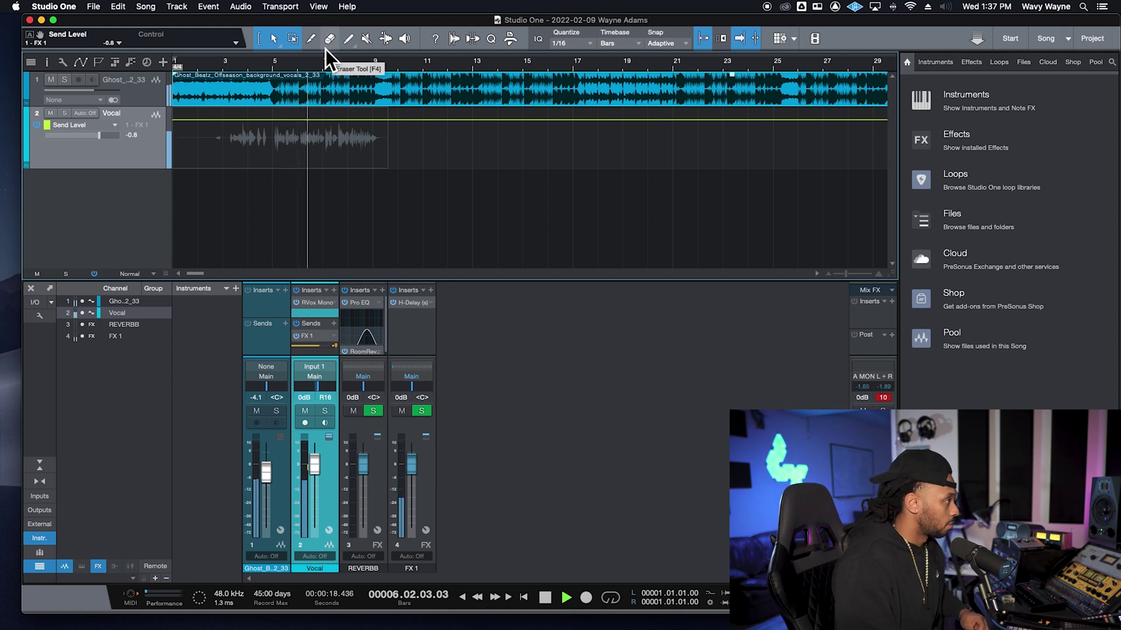
pyautogui.click(115, 127)
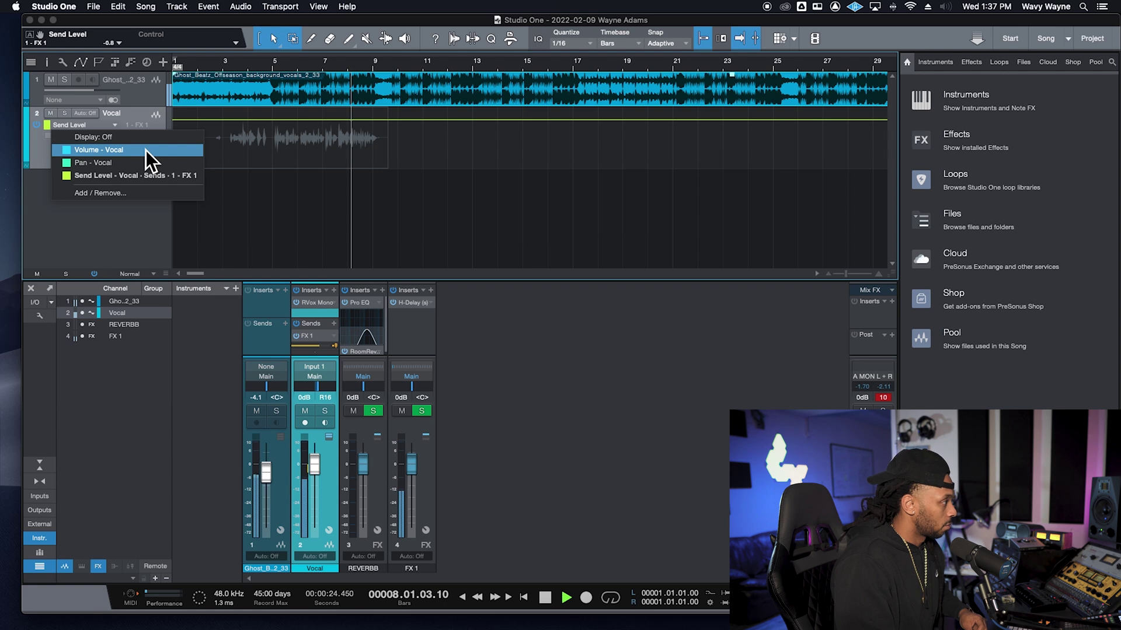
pyautogui.click(145, 150)
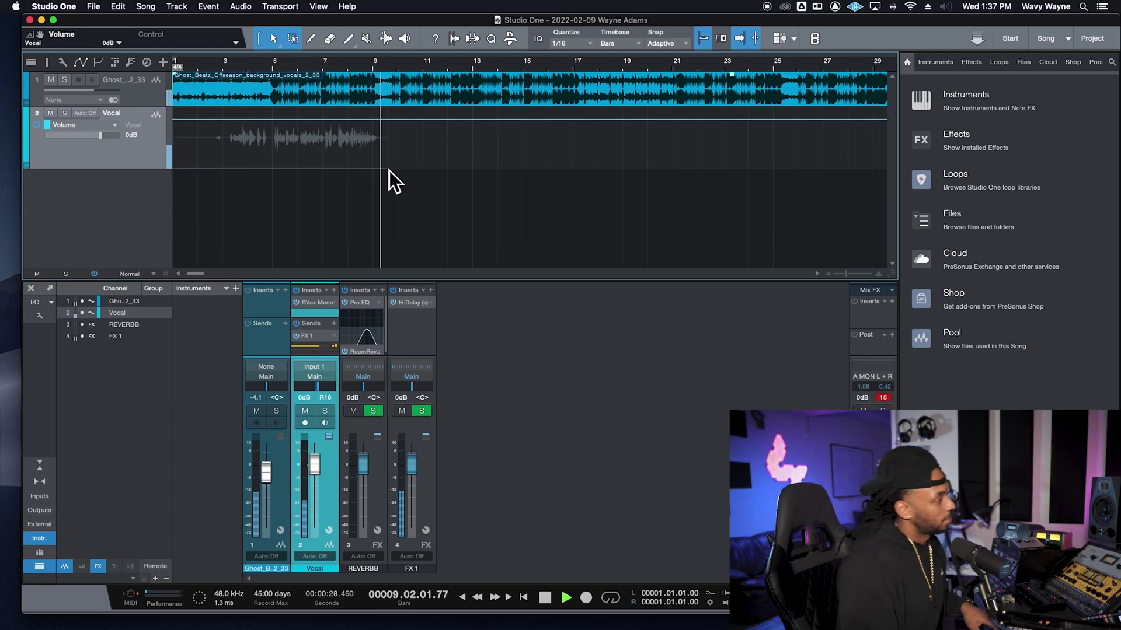
# Step: Stop playback so the playhead returns to bar 5
pyautogui.press('space')
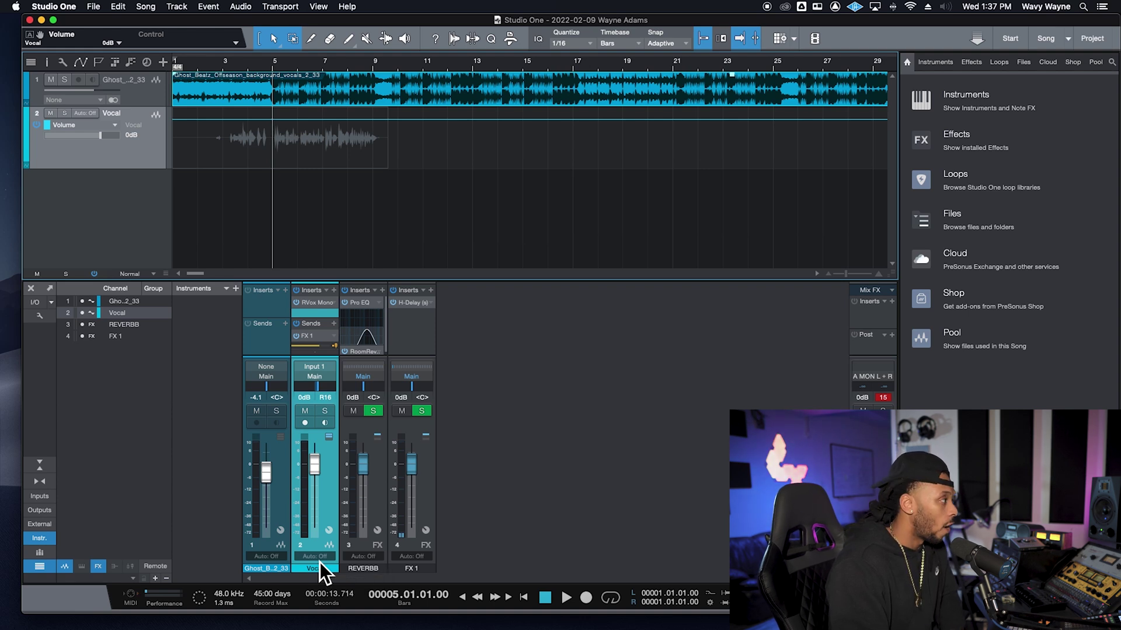
# Step: Set the Vocal track's automation mode from Auto: Off to Touch
pyautogui.click(88, 115)
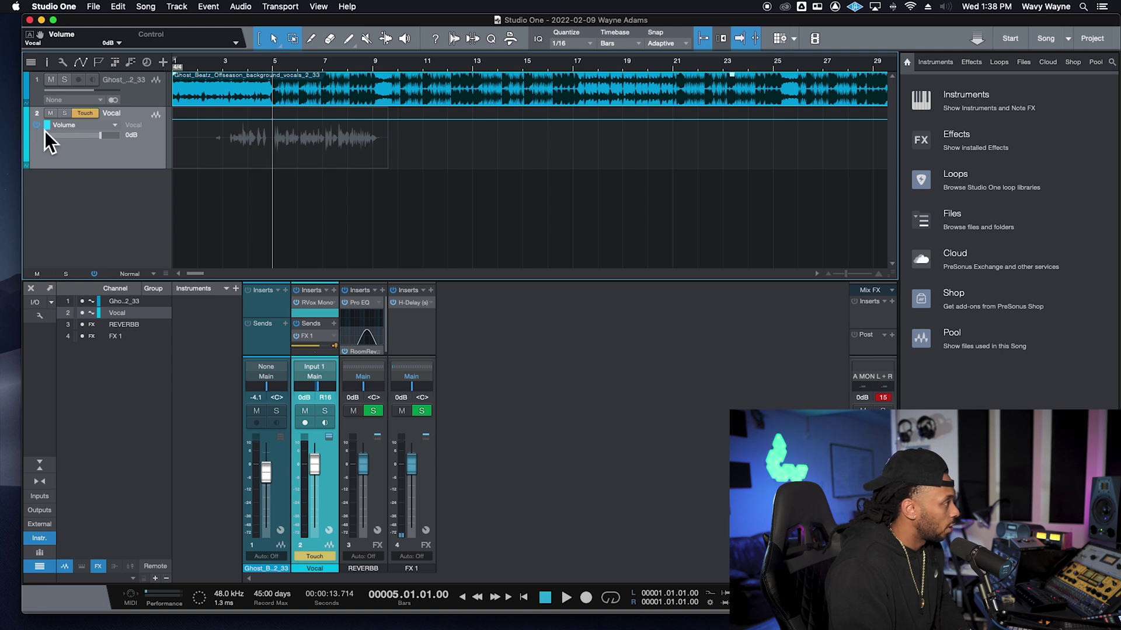
# Step: Switch the Vocal lane to Pan, then to Send Level - Sends - 1 - FX 1
pyautogui.click(79, 128)
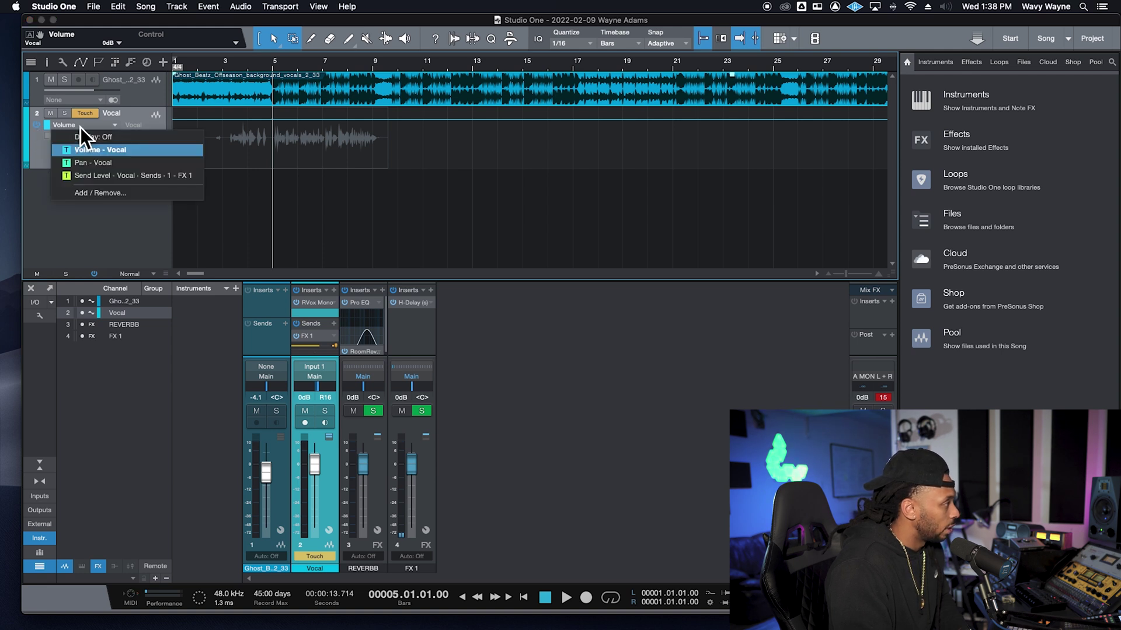
pyautogui.click(127, 165)
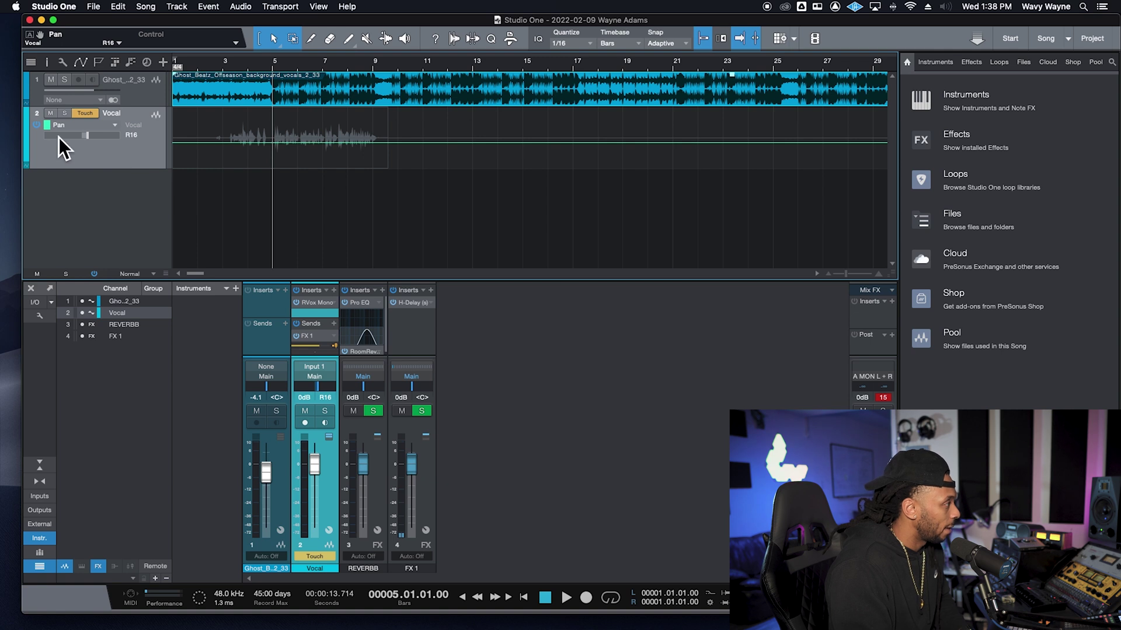
pyautogui.click(81, 126)
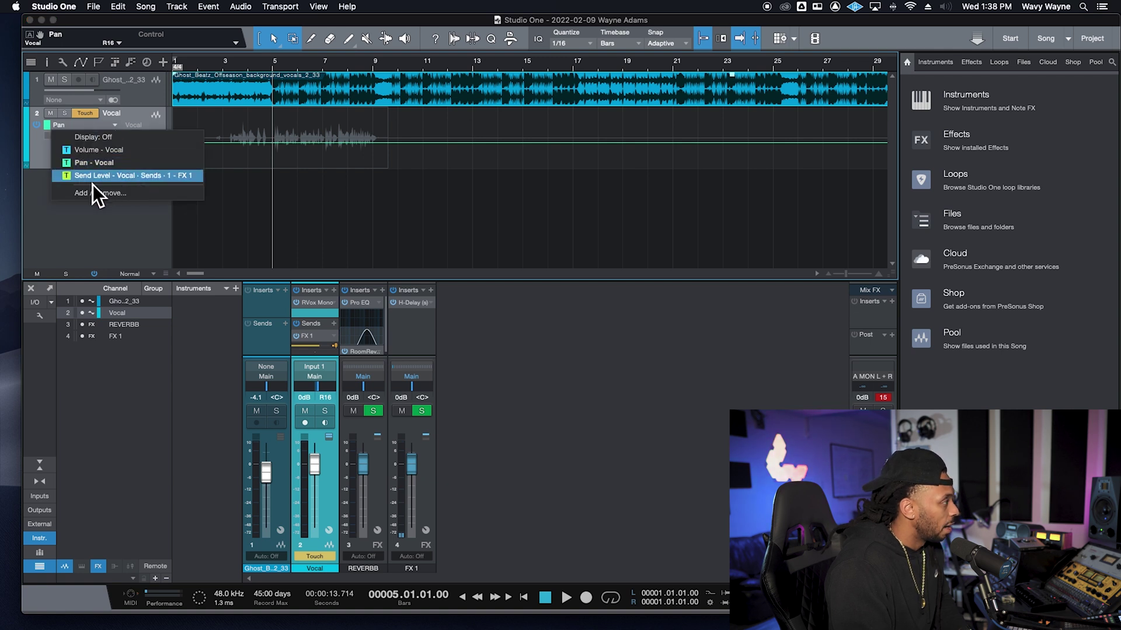
pyautogui.click(131, 178)
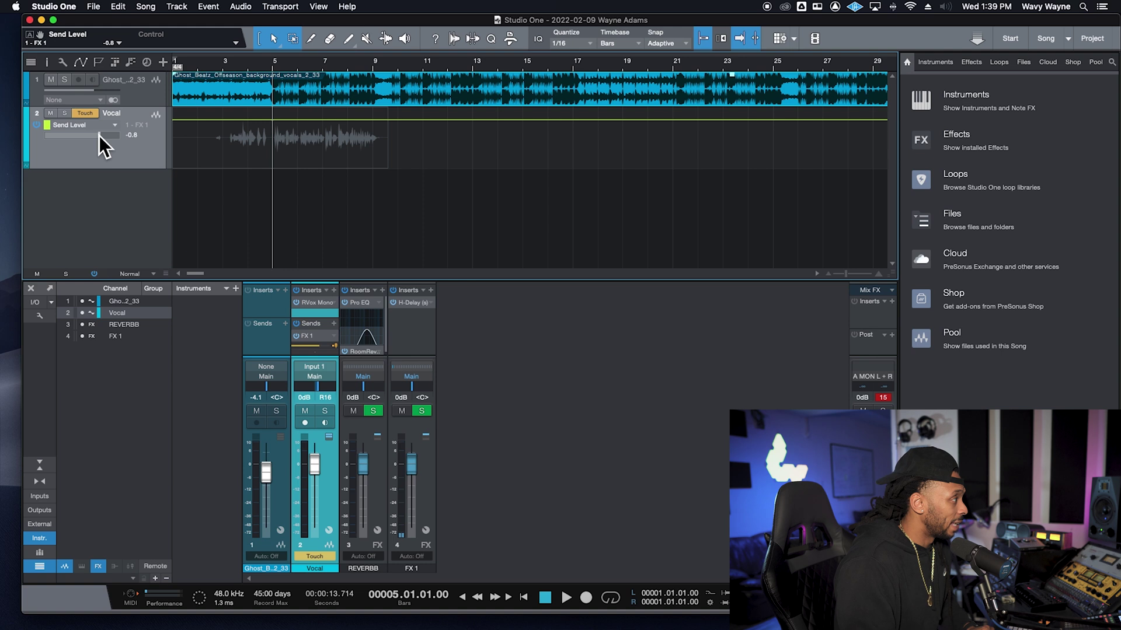
# Step: Drop the FX 1 send to about -37, then ride it up during playback to record bumps
pyautogui.moveTo(103, 136); pyautogui.dragTo(59, 141)
pyautogui.press('space')
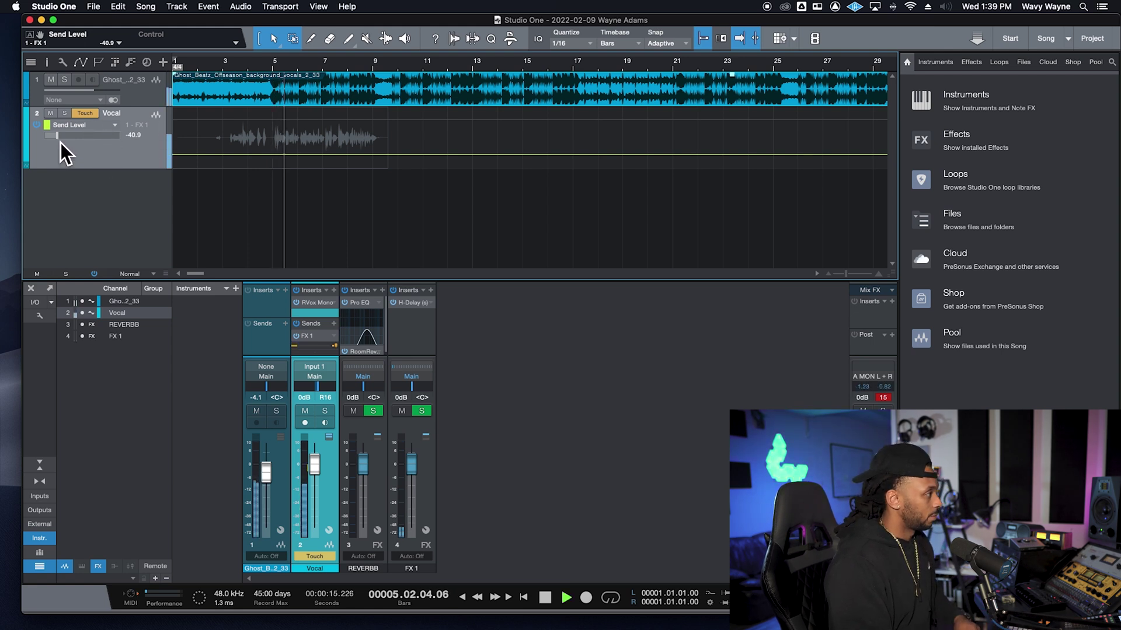
pyautogui.moveTo(59, 141); pyautogui.dragTo(93, 142)
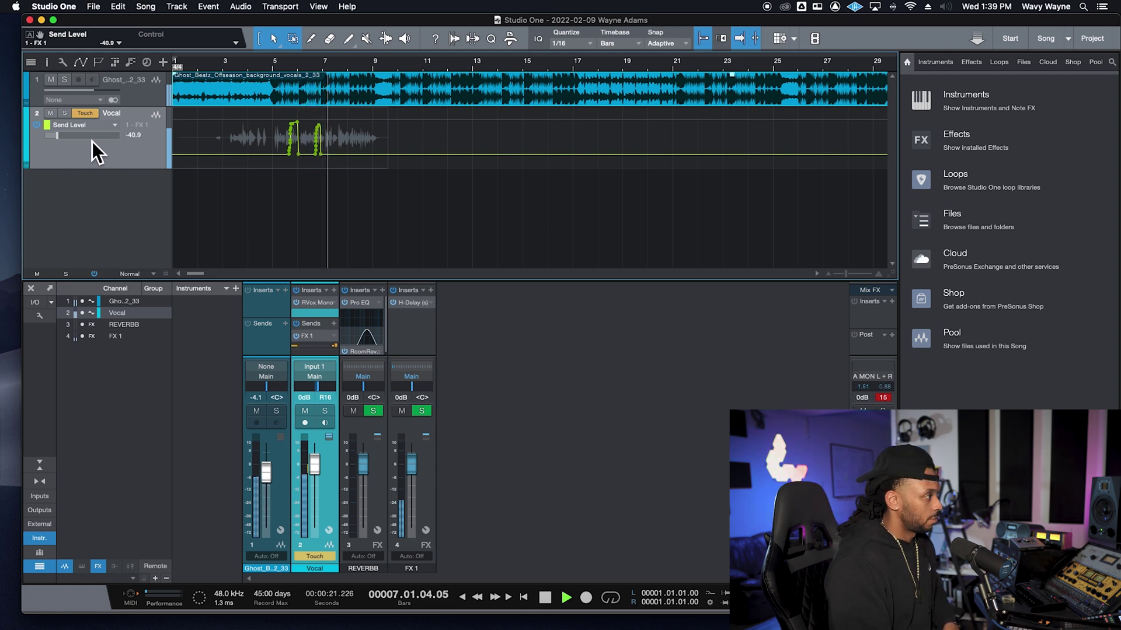
pyautogui.moveTo(62, 142)
pyautogui.mouseDown()
pyautogui.moveTo(102, 142)
pyautogui.moveTo(81, 143)
pyautogui.mouseUp()
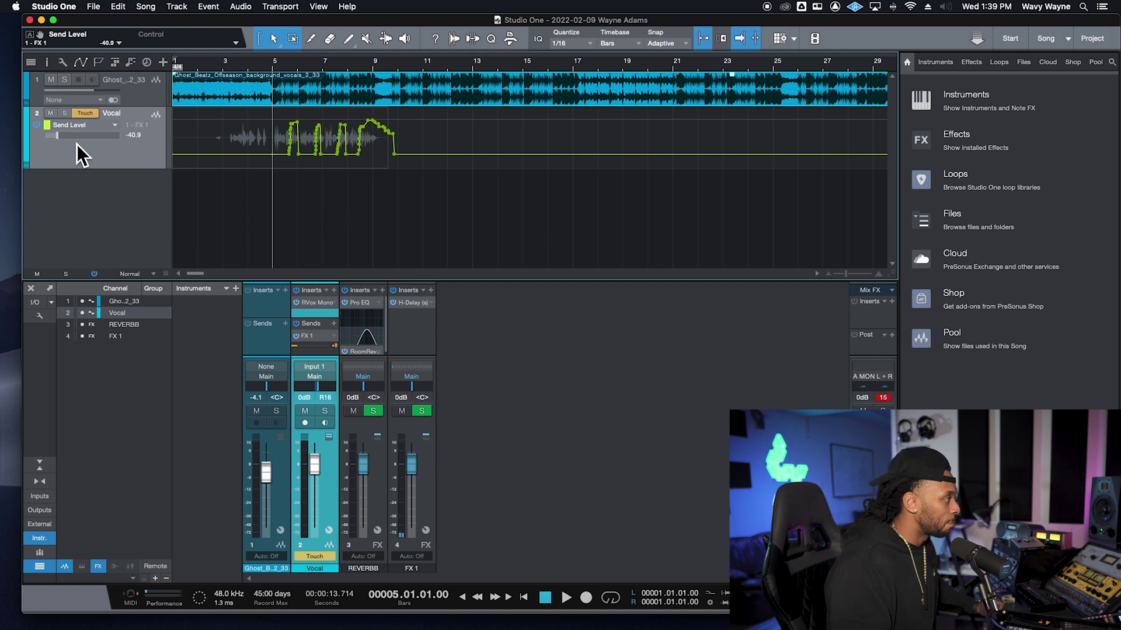
# Step: In Latch mode, raise the FX 1 send to -4.7 during playback and hold it
pyautogui.click(87, 115)
pyautogui.click(125, 164)
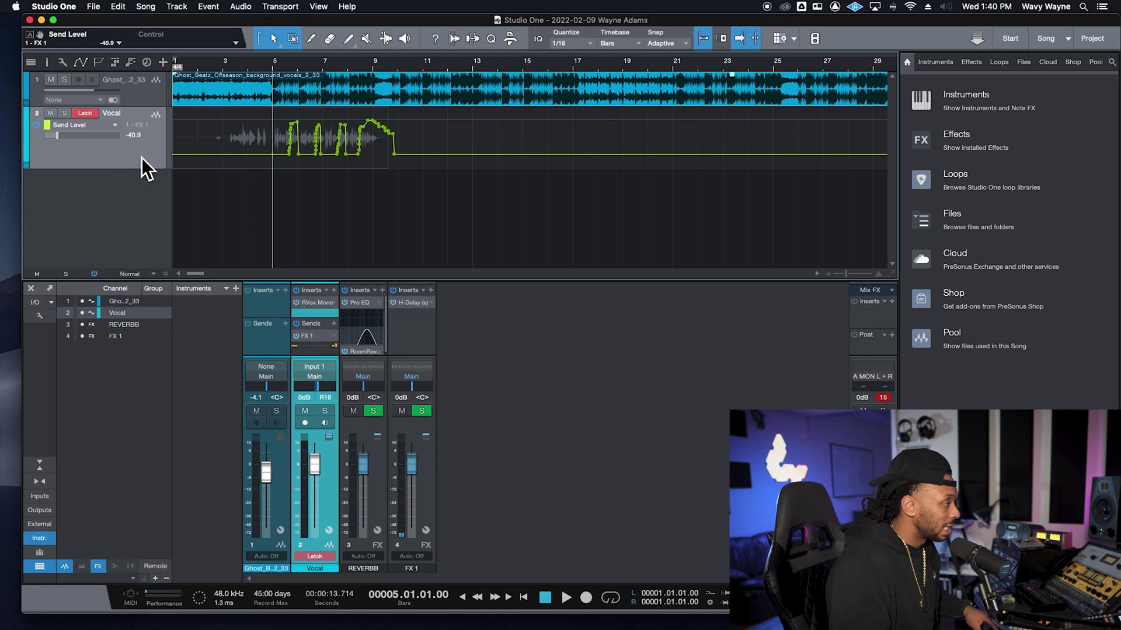
pyautogui.press('space')
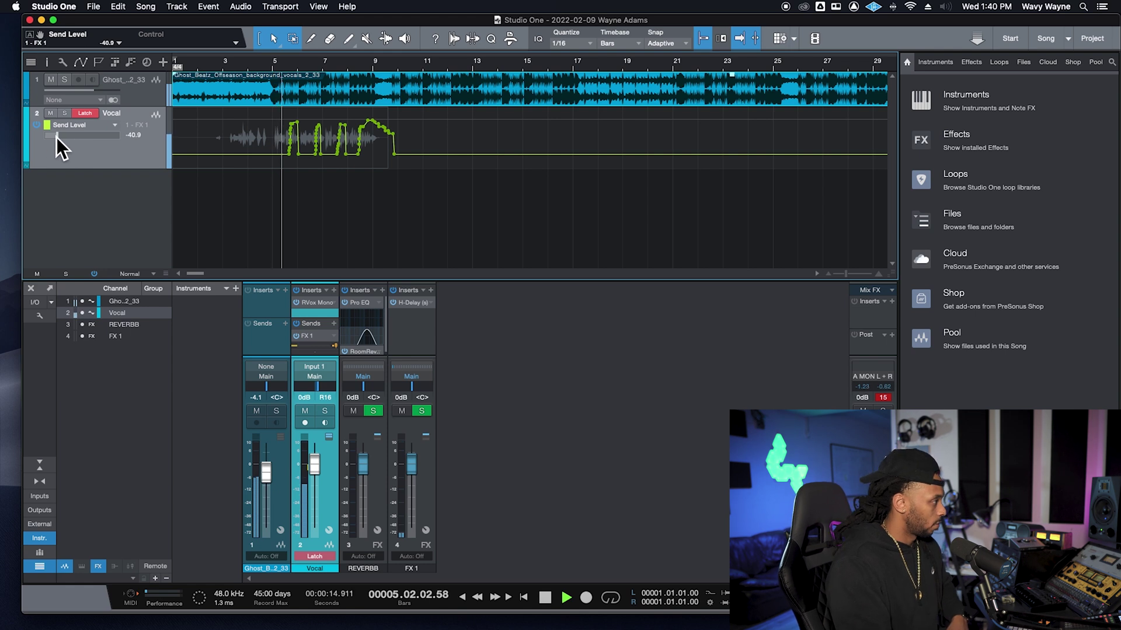
pyautogui.moveTo(73, 137); pyautogui.dragTo(94, 143)
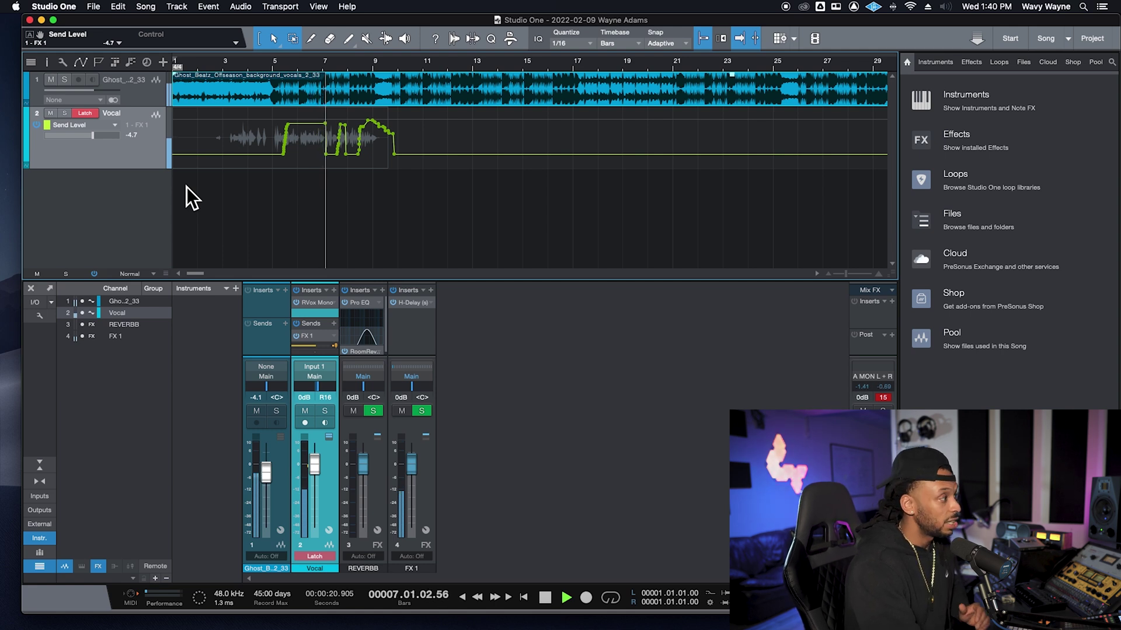
pyautogui.press('space')
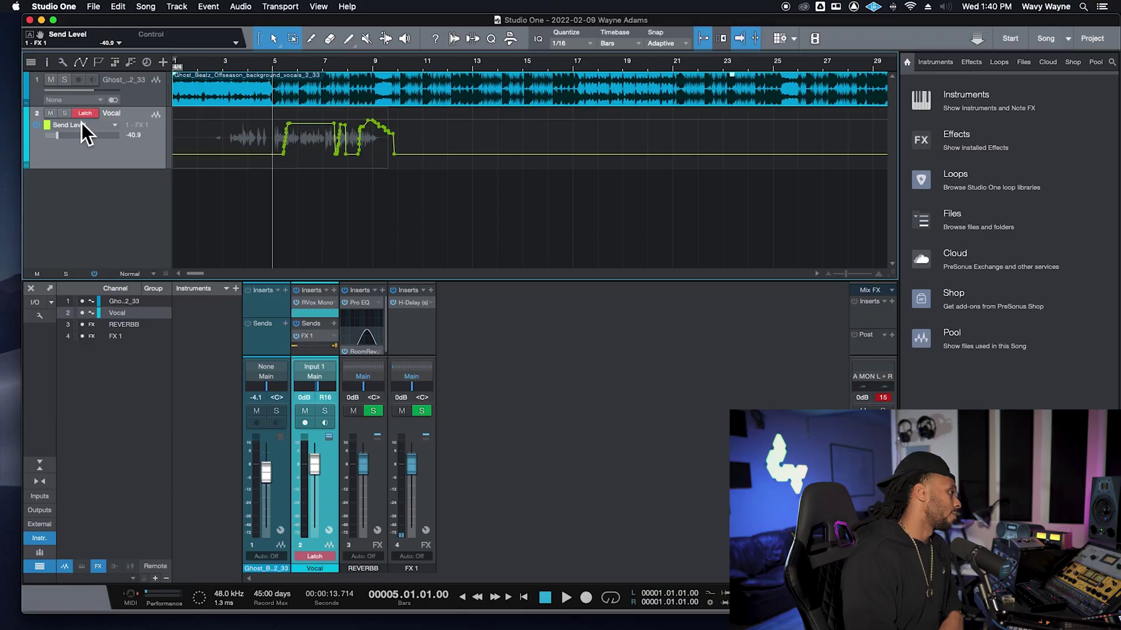
# Step: In Write mode, play through the section to overwrite the early FX 1 send automation flat
pyautogui.click(85, 112)
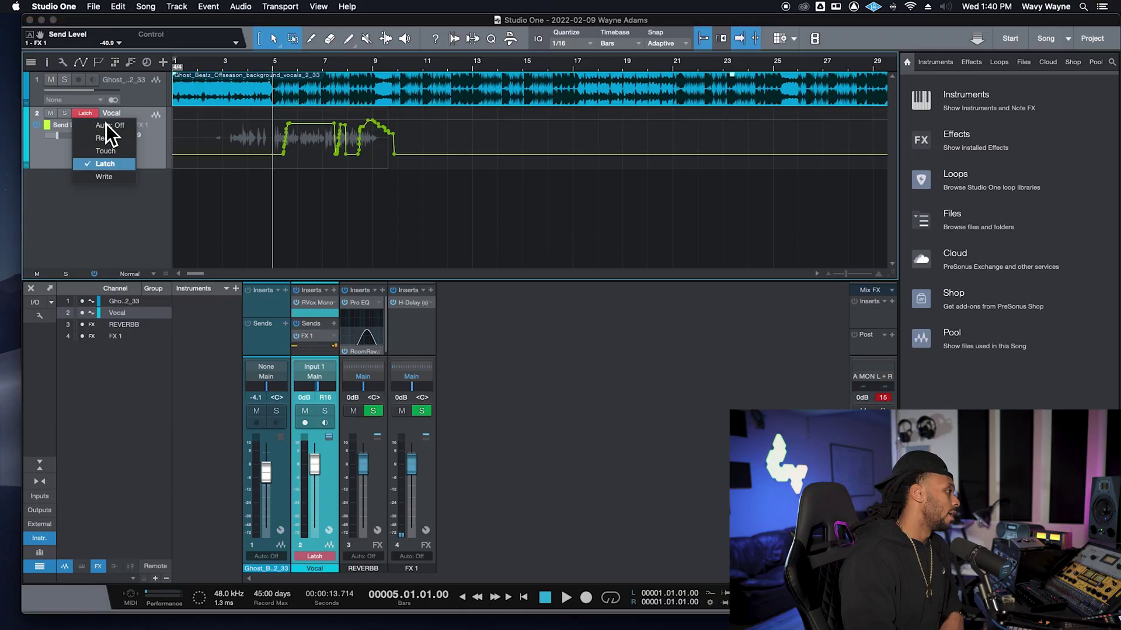
pyautogui.click(113, 183)
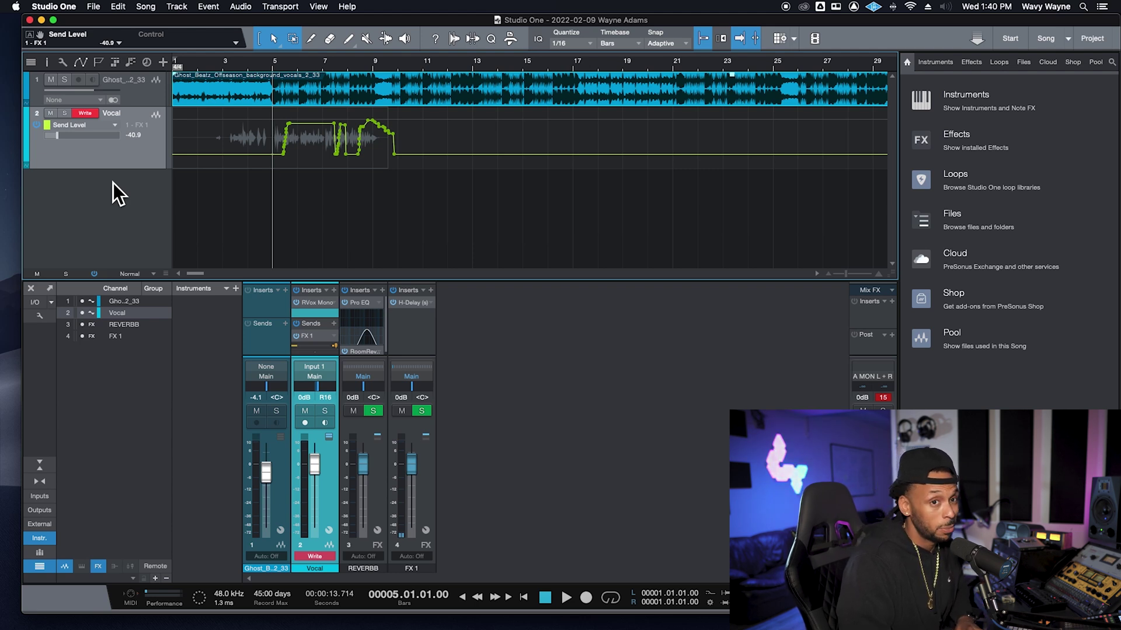
pyautogui.press('space')
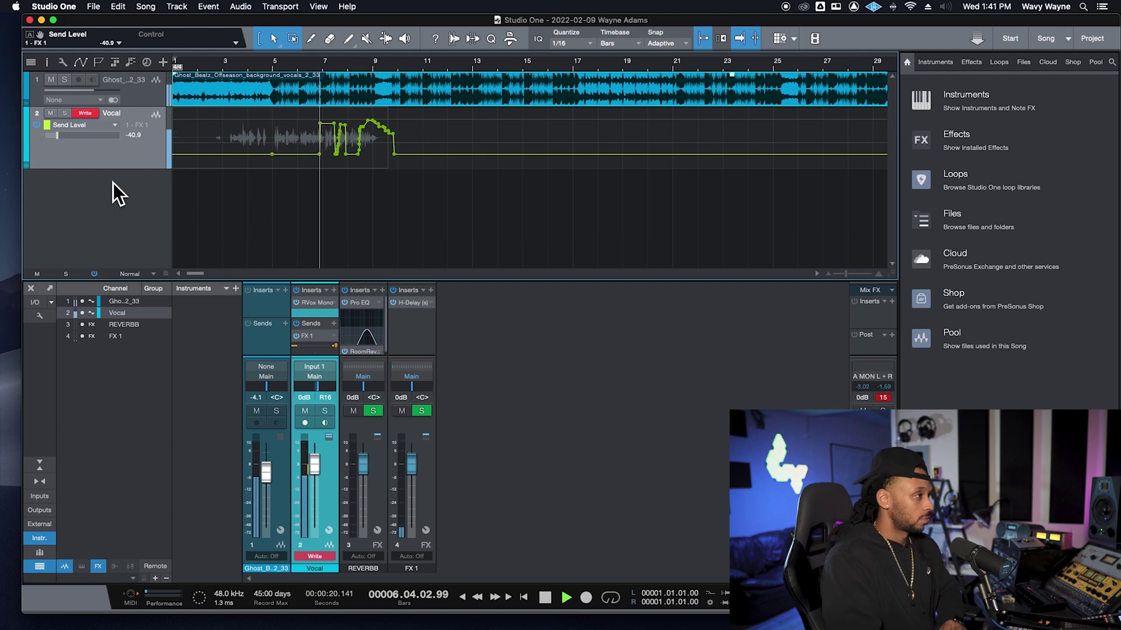
pyautogui.press('space')
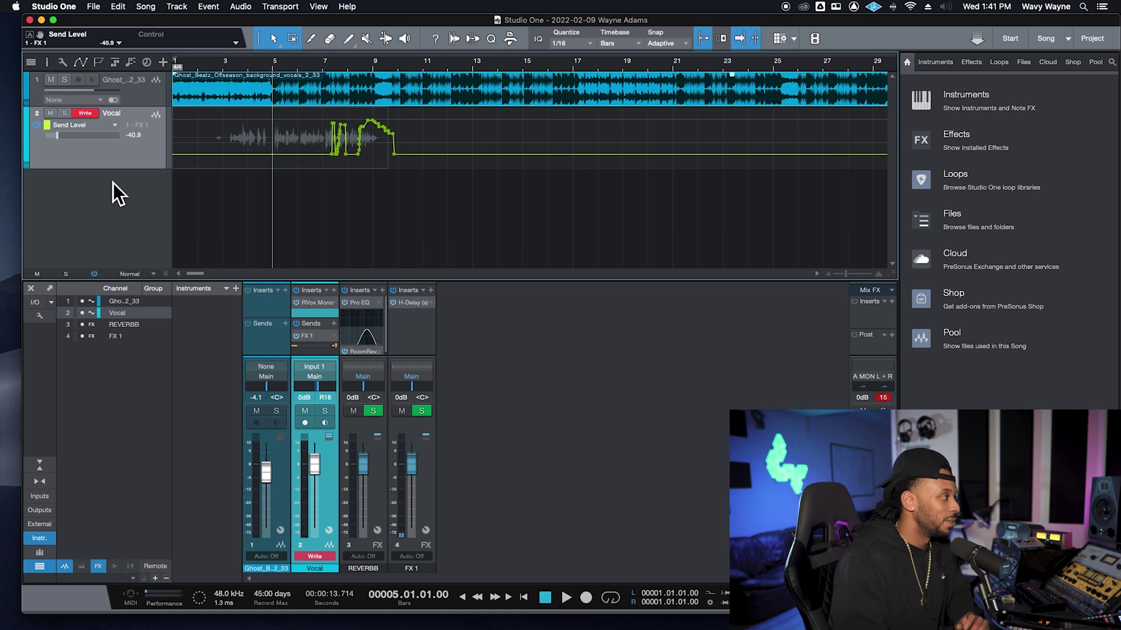
pyautogui.click(89, 114)
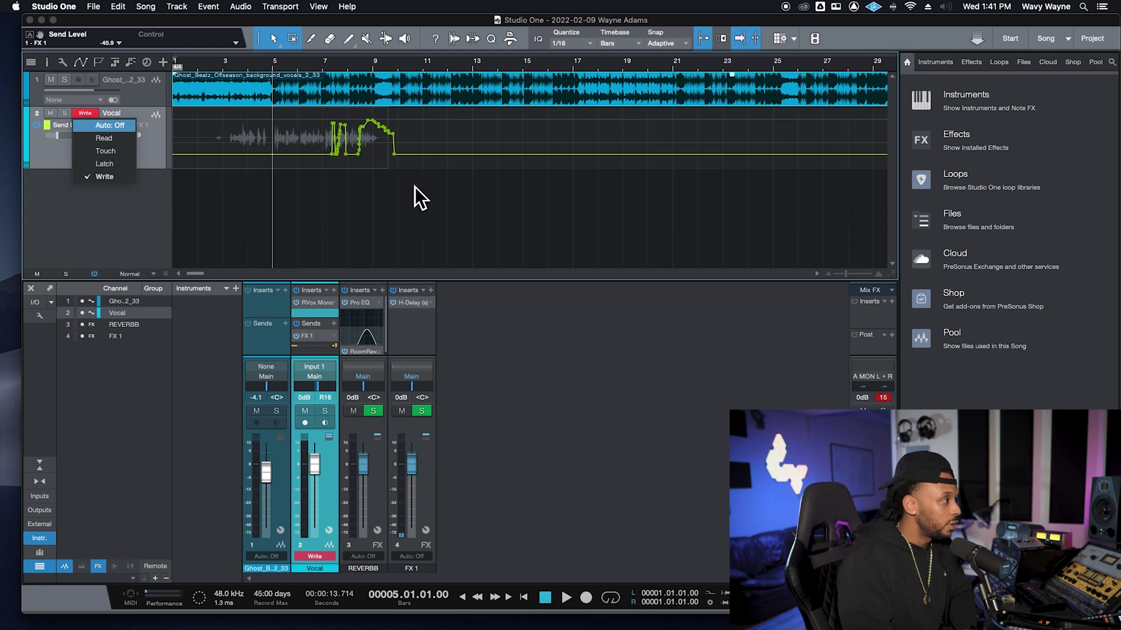
# Step: Zoom in, reshape the first send rise into a gentle ramp to bar 7, then choose Read mode
pyautogui.click(358, 165)
pyautogui.press('e')
pyautogui.press('e')
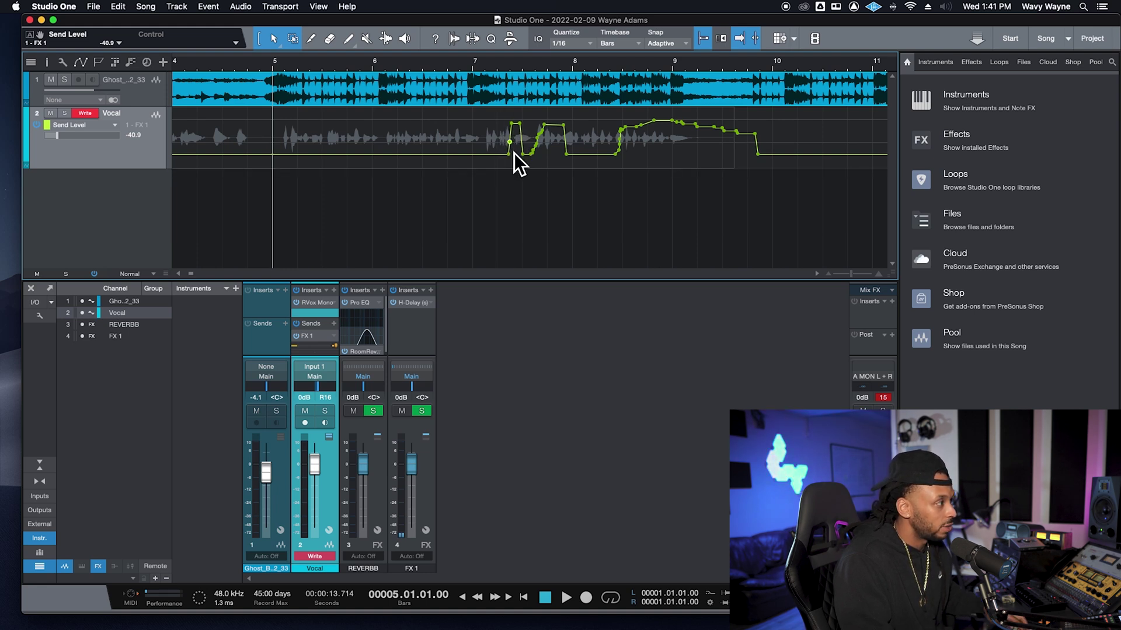
pyautogui.moveTo(507, 153); pyautogui.dragTo(454, 148)
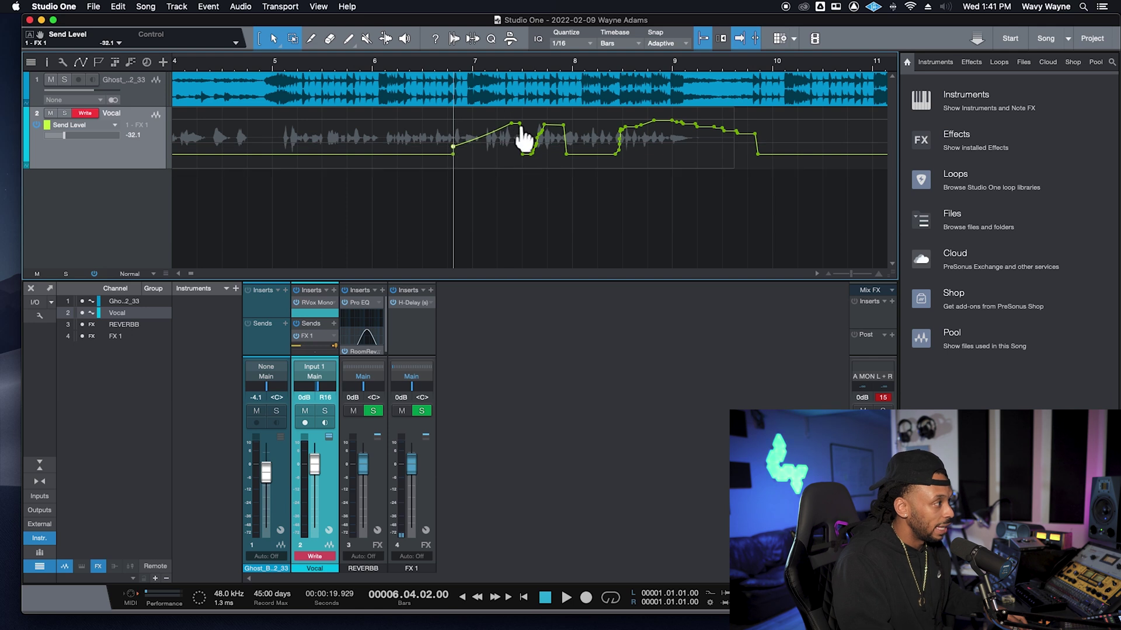
pyautogui.moveTo(530, 138)
pyautogui.mouseDown()
pyautogui.moveTo(513, 149)
pyautogui.moveTo(510, 138)
pyautogui.mouseUp()
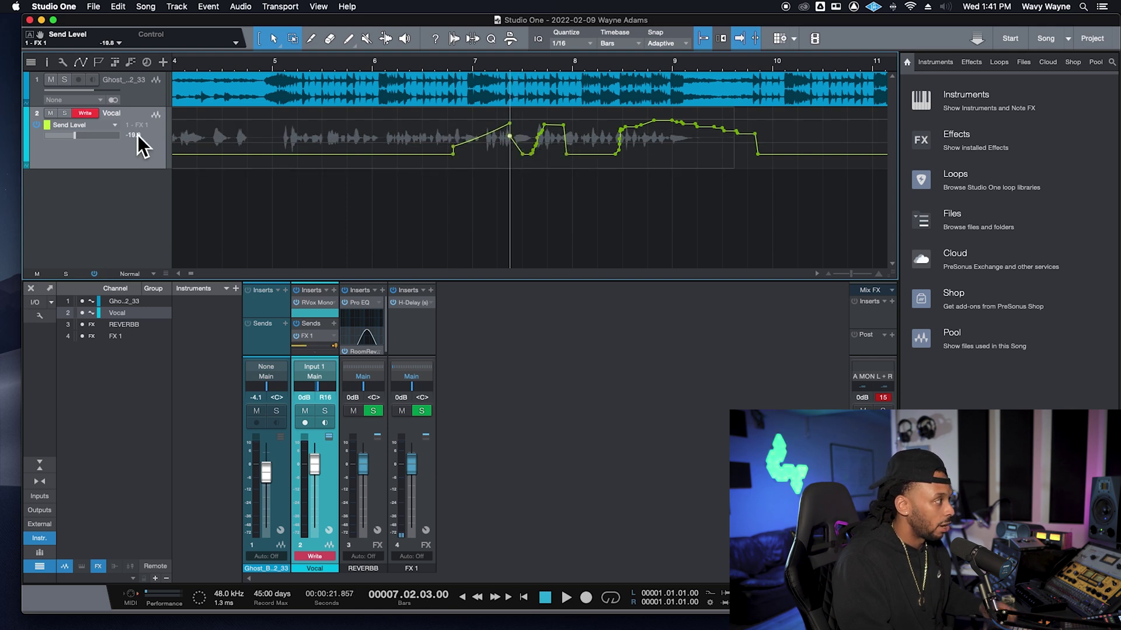
pyautogui.click(86, 115)
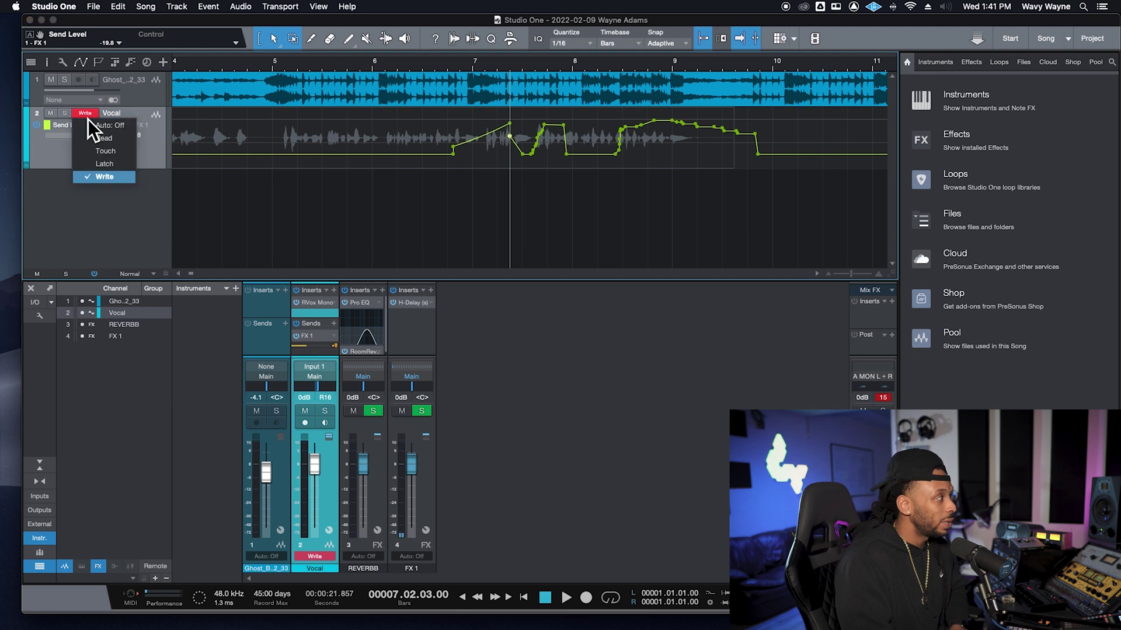
pyautogui.click(125, 143)
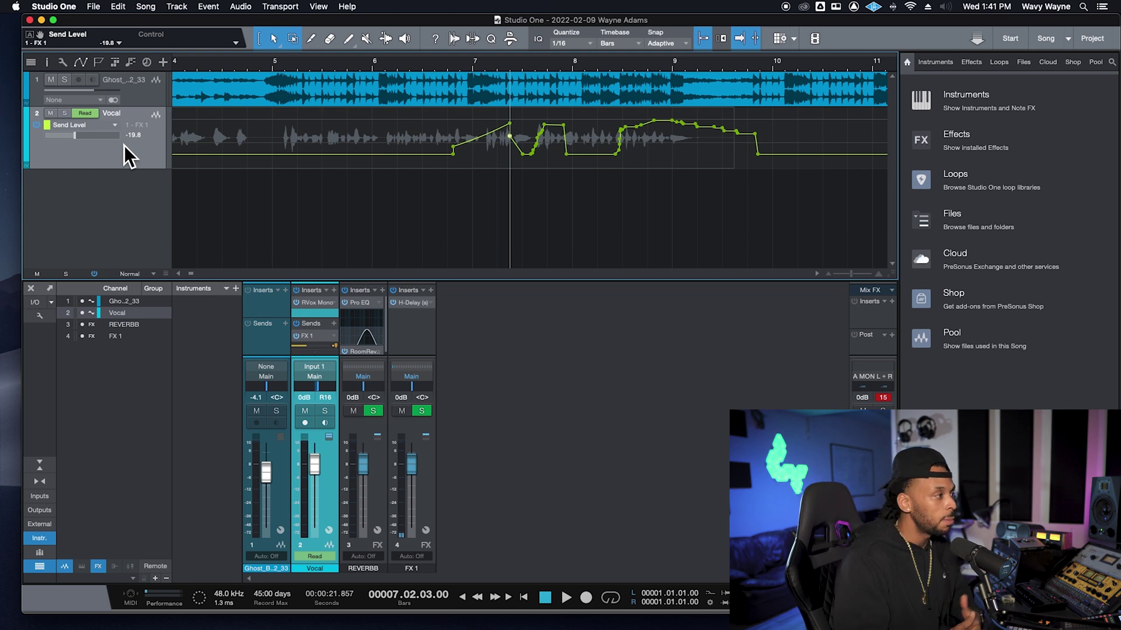
pyautogui.press('w')
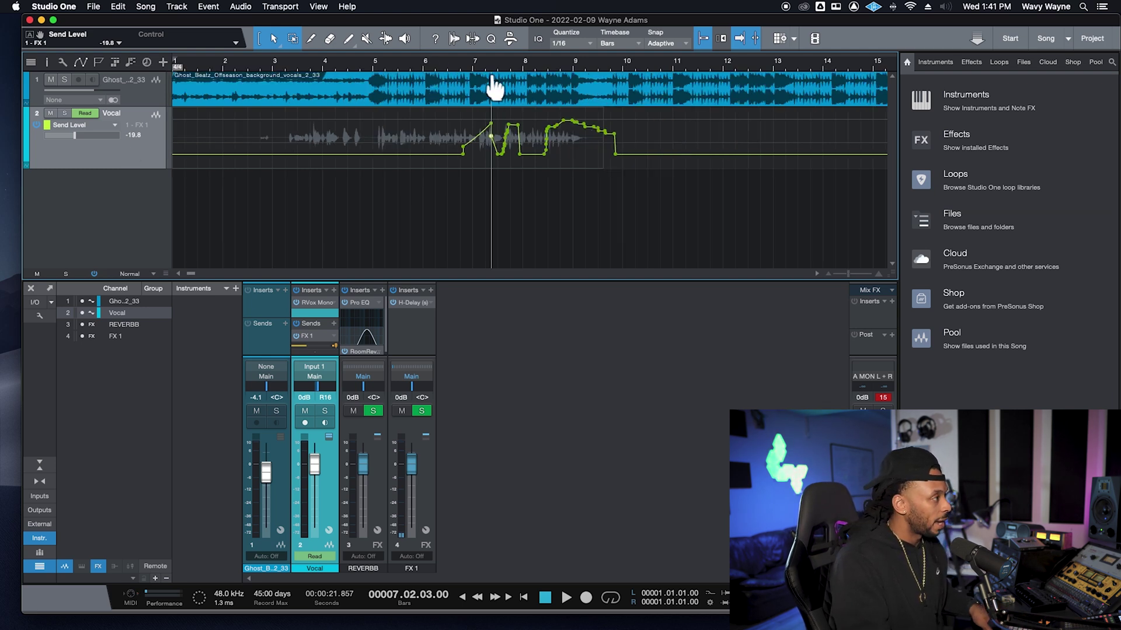
pyautogui.click(450, 69)
pyautogui.press('space')
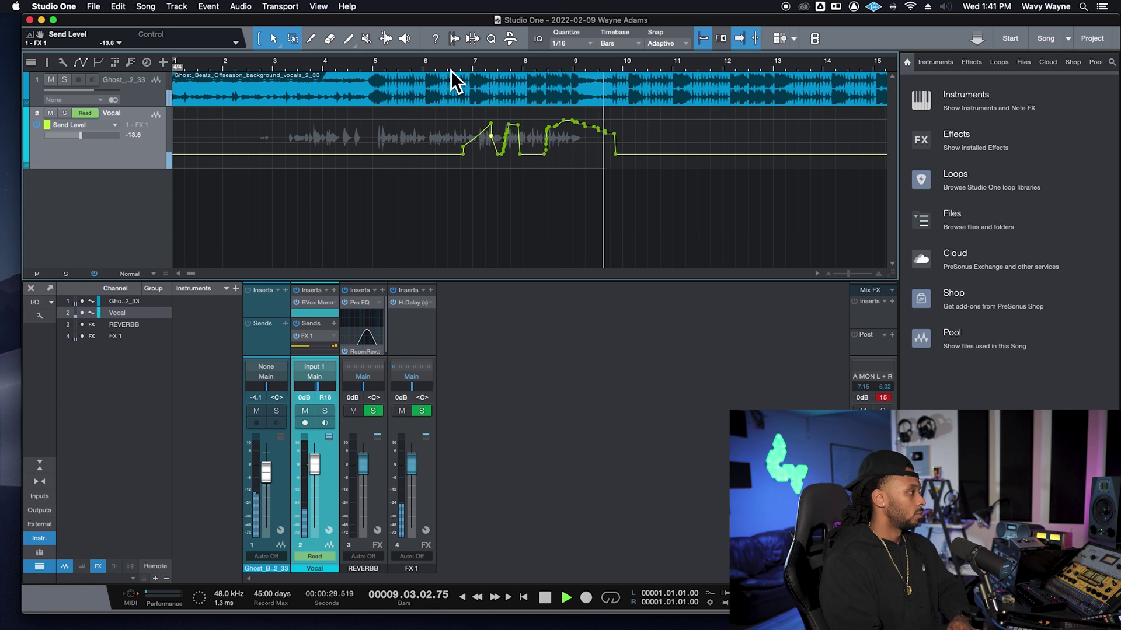
pyautogui.press('space')
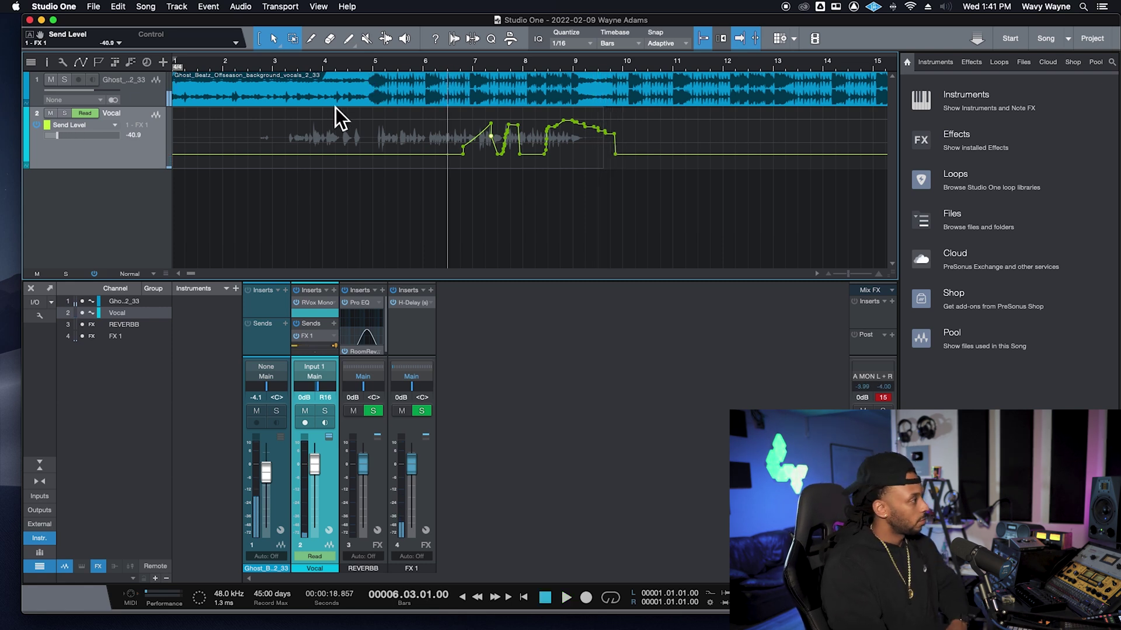